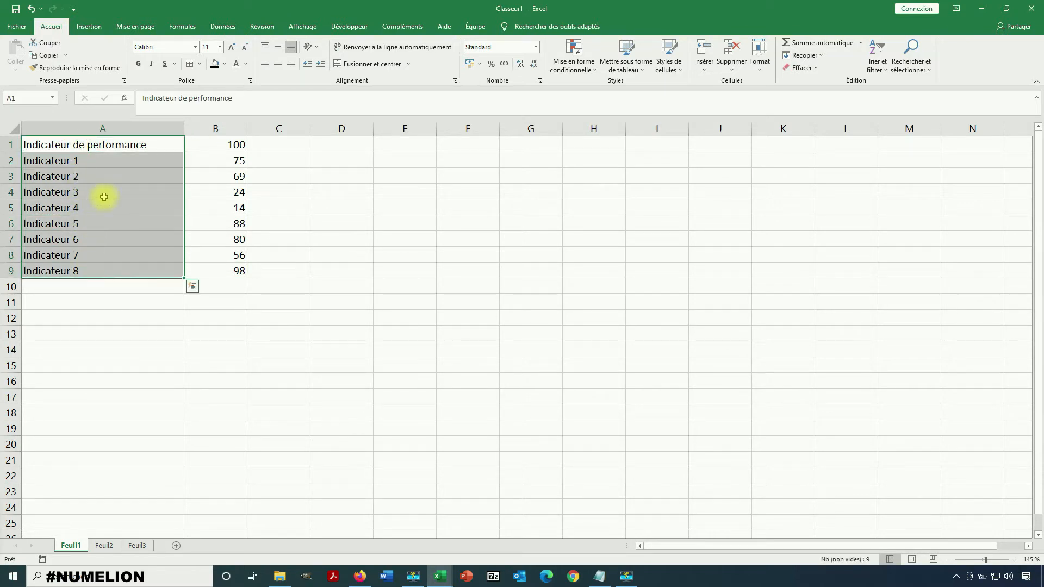
Examine the indicator names in column A and their values in column B, including the reference value in B1
click(109, 176)
drag(224, 162, 226, 286)
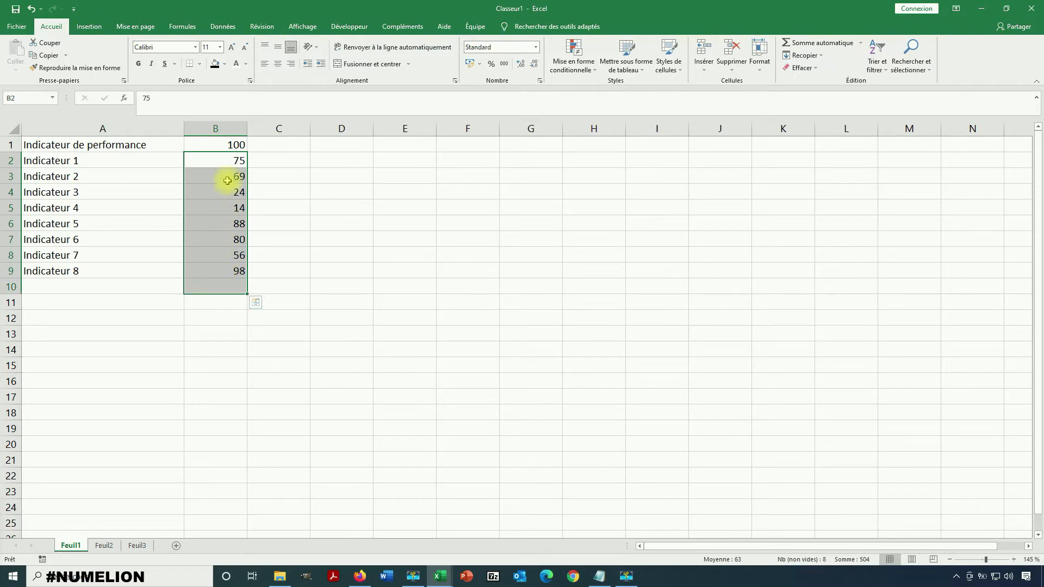
click(223, 145)
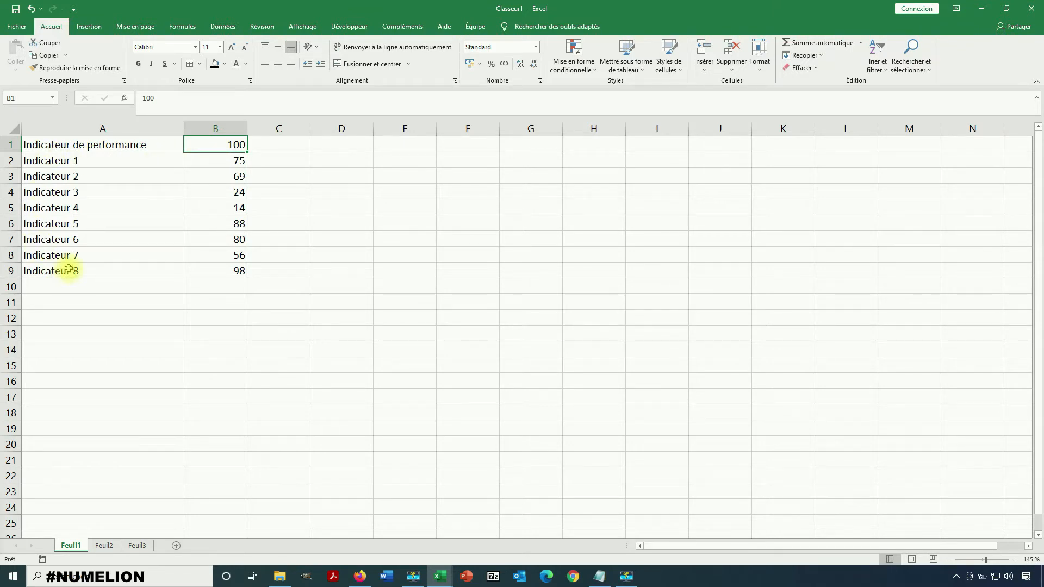
drag(58, 157, 82, 271)
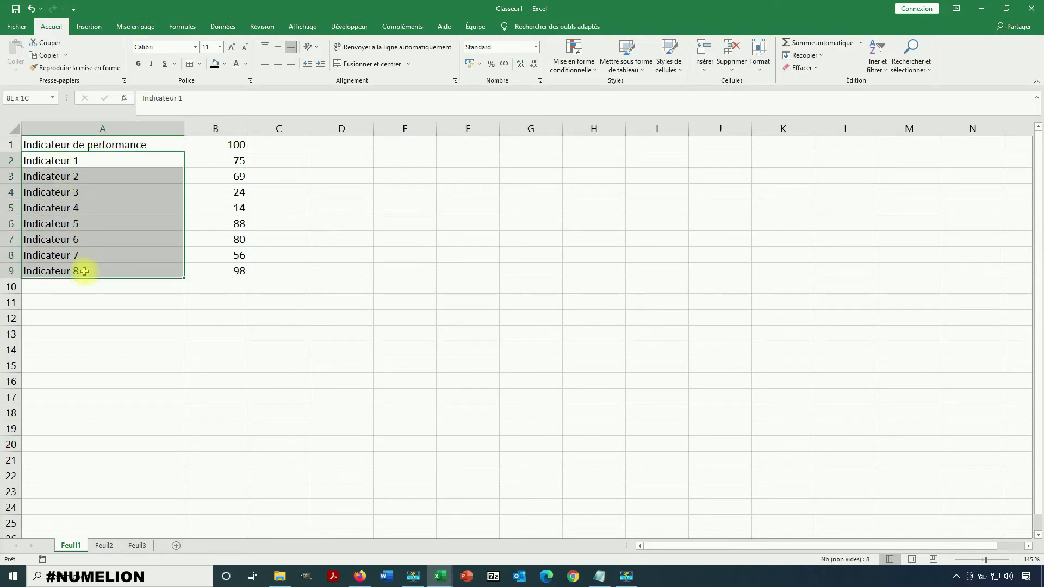
click(215, 156)
click(232, 273)
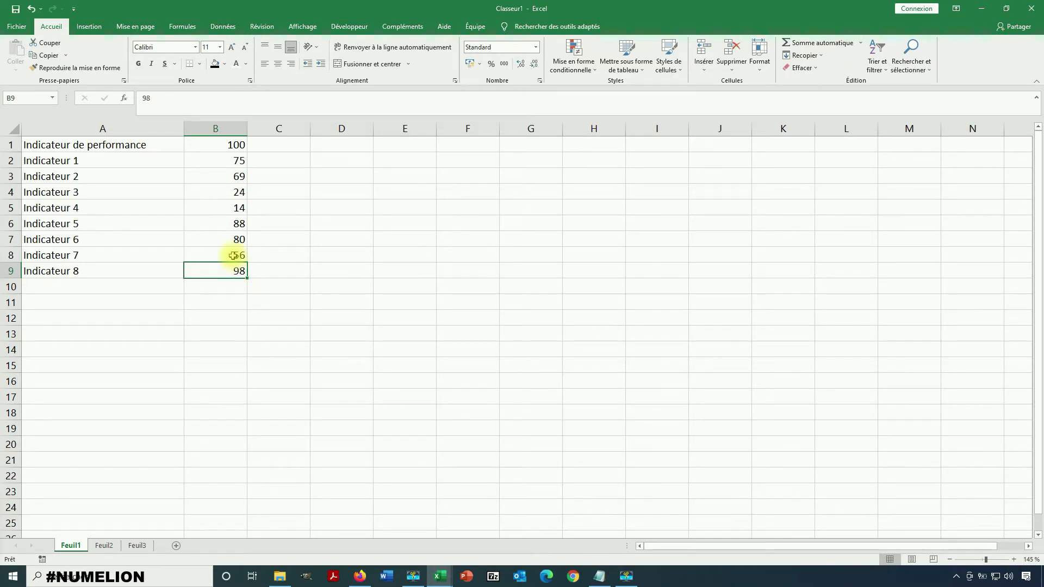
drag(86, 158, 217, 272)
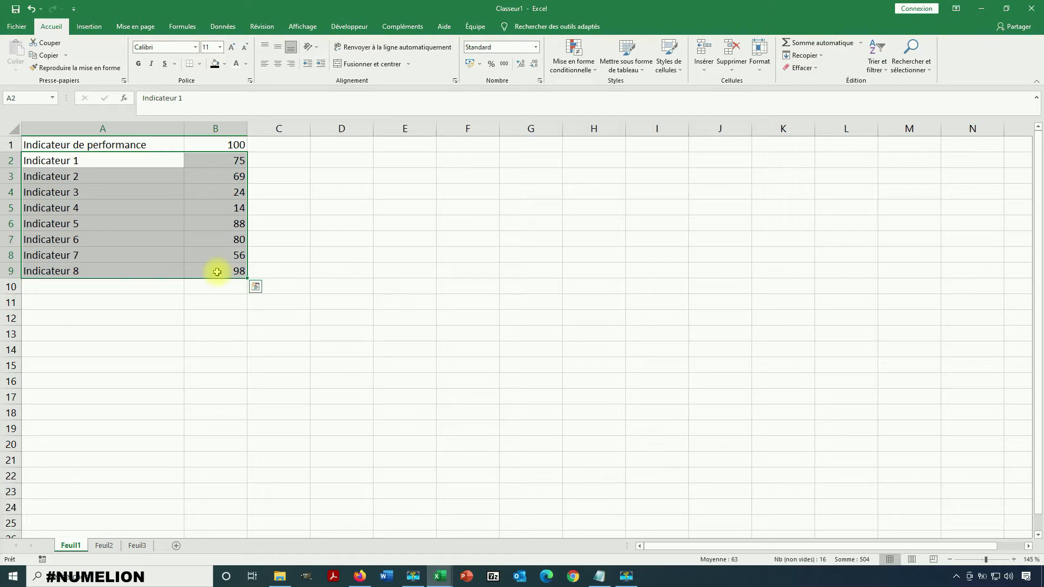
click(283, 171)
Start a new chart from the indicator names and values in A2:B9, choosing Radar as the chart type
click(102, 157)
drag(102, 157, 224, 272)
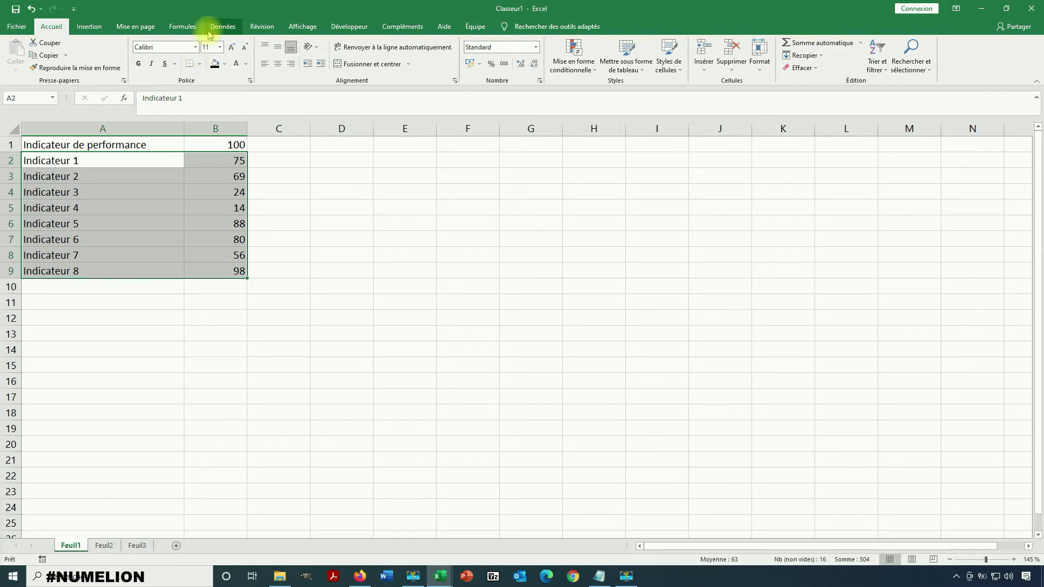
click(89, 26)
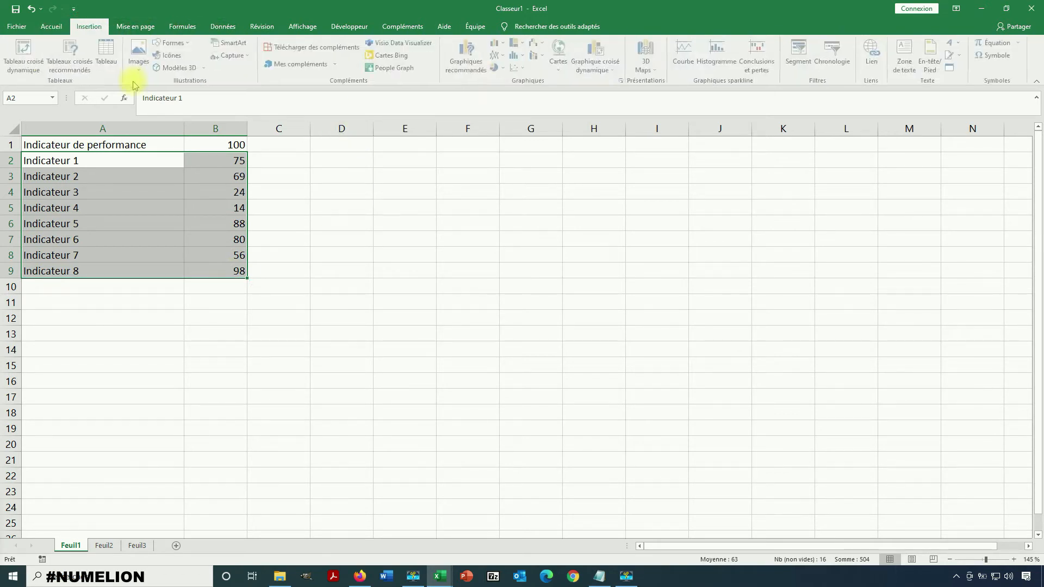
click(473, 72)
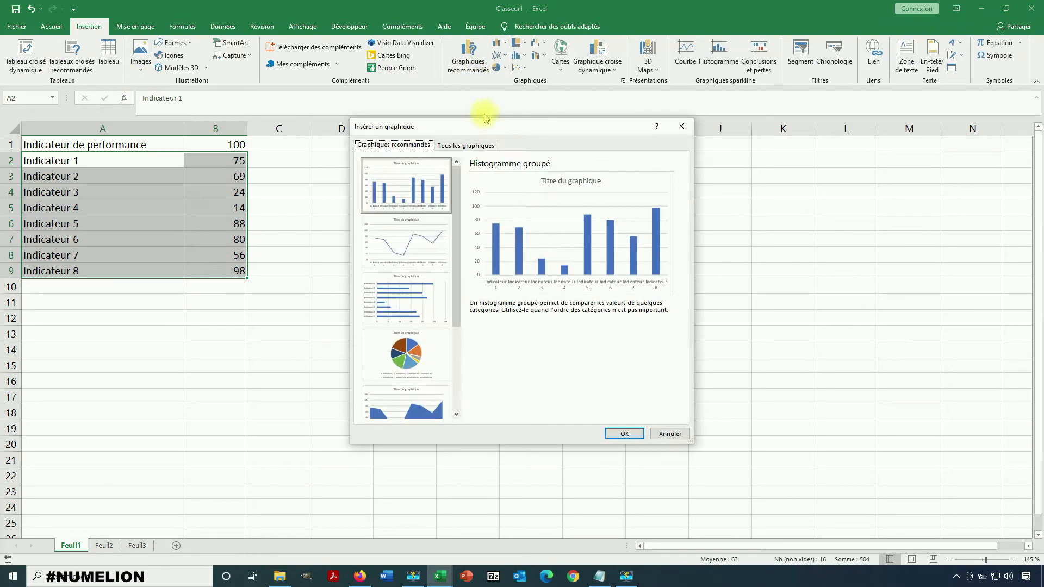
click(449, 144)
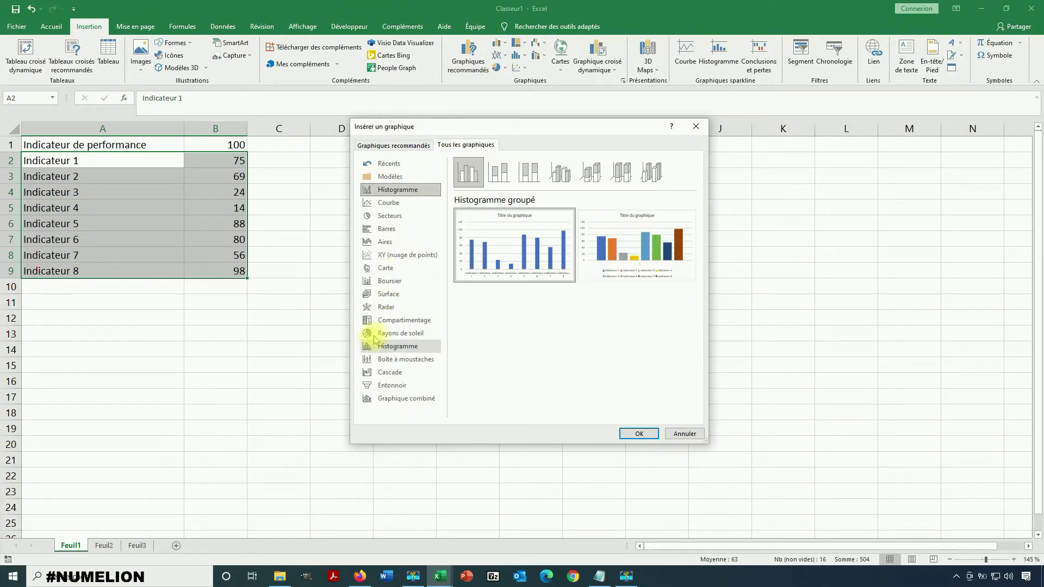
click(388, 308)
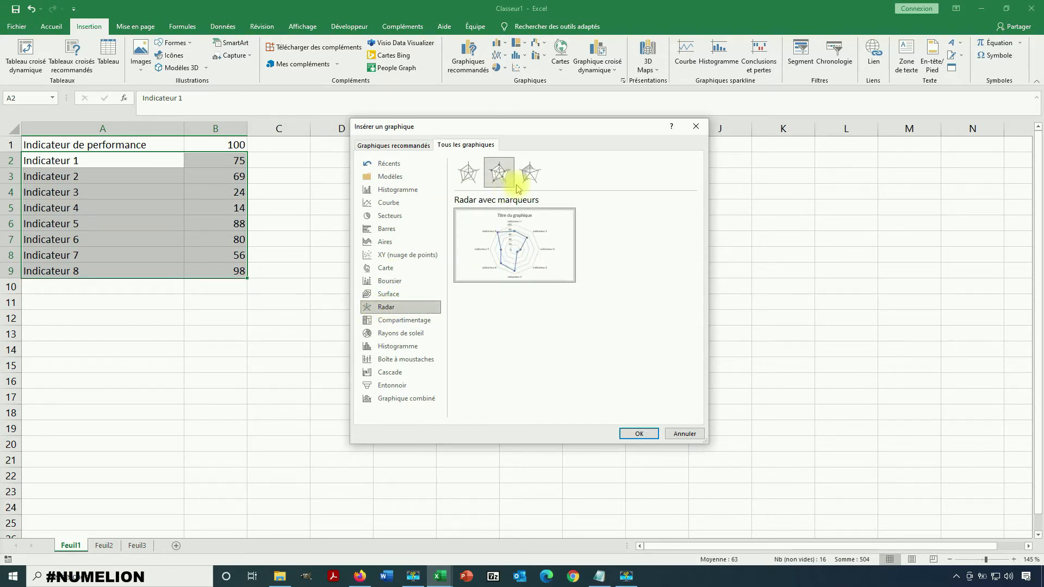
Compare the radar chart subtypes and insert the filled one, Radar plein
click(541, 184)
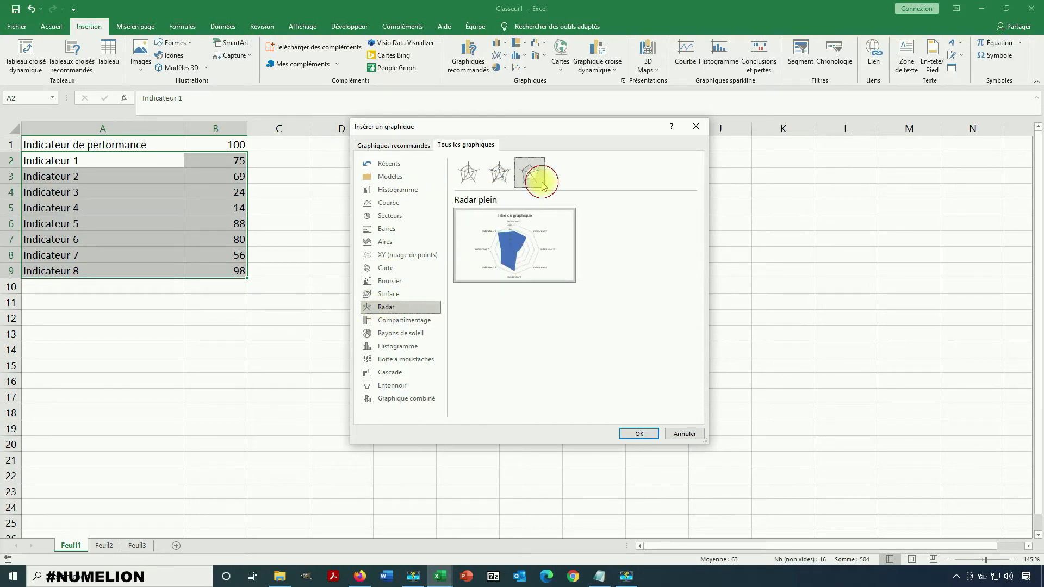
click(458, 173)
mouse_move(503, 261)
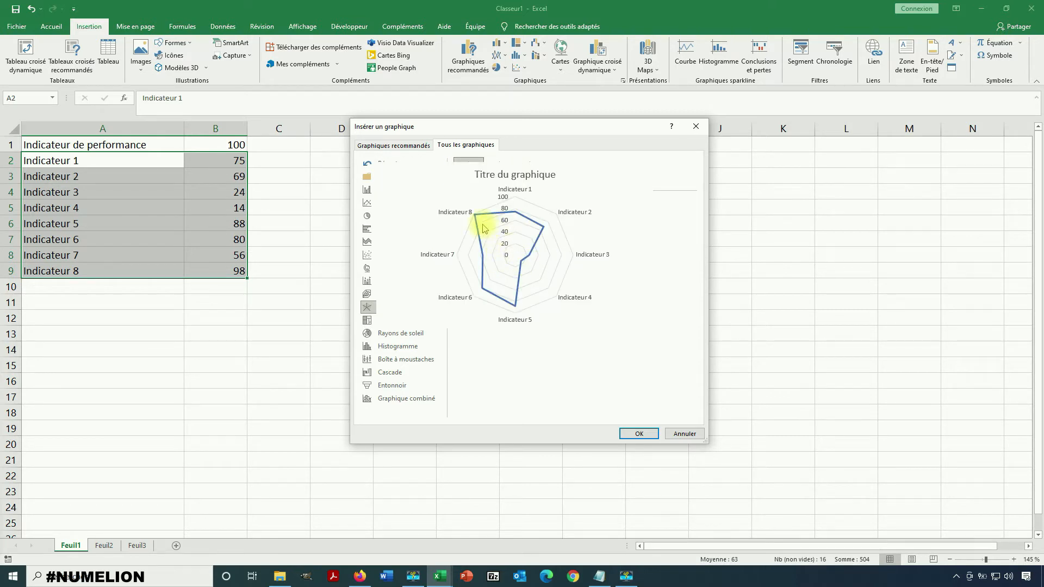
click(497, 180)
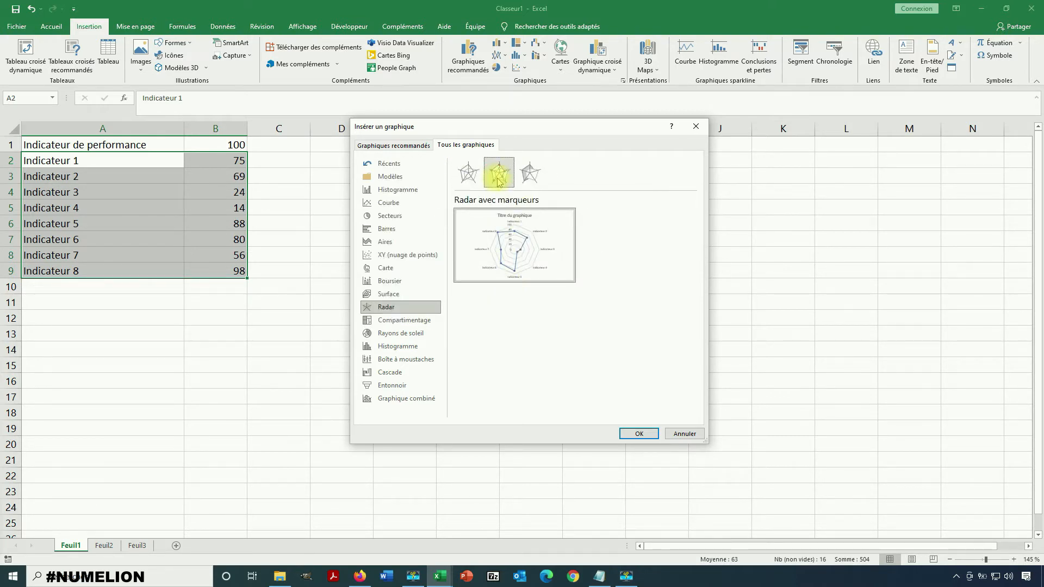
click(532, 175)
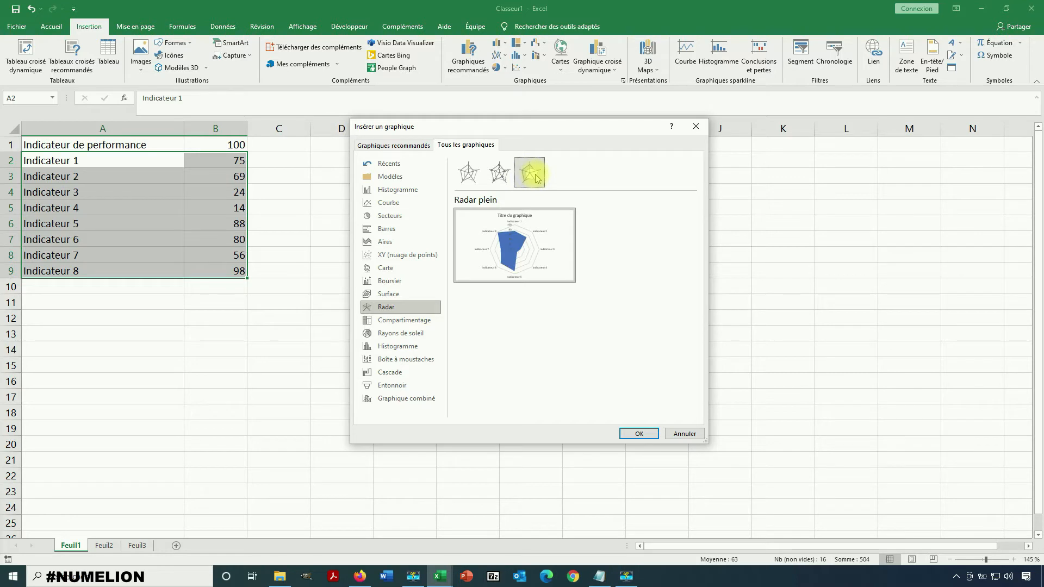
mouse_move(500, 233)
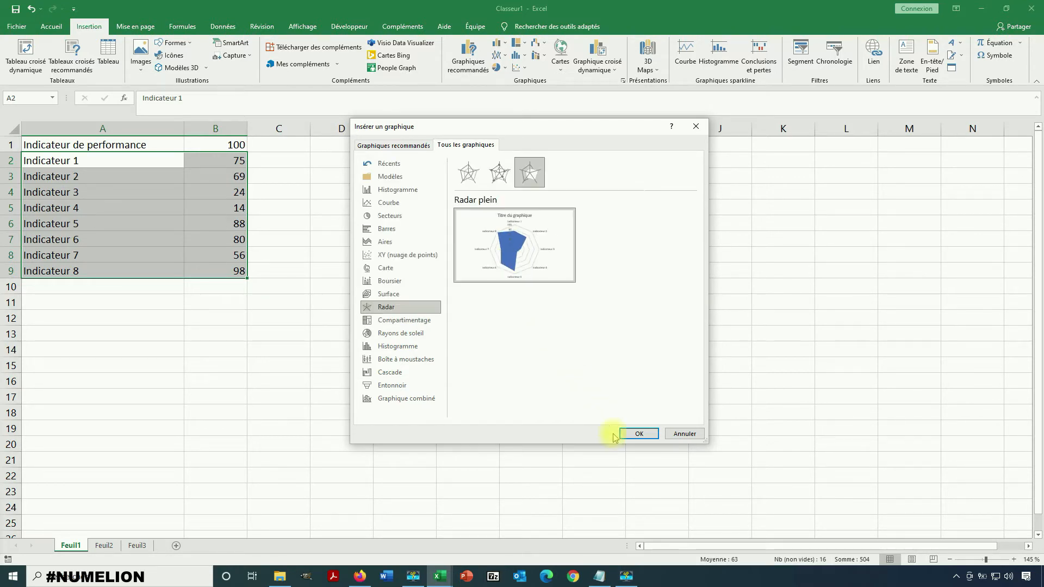
click(637, 433)
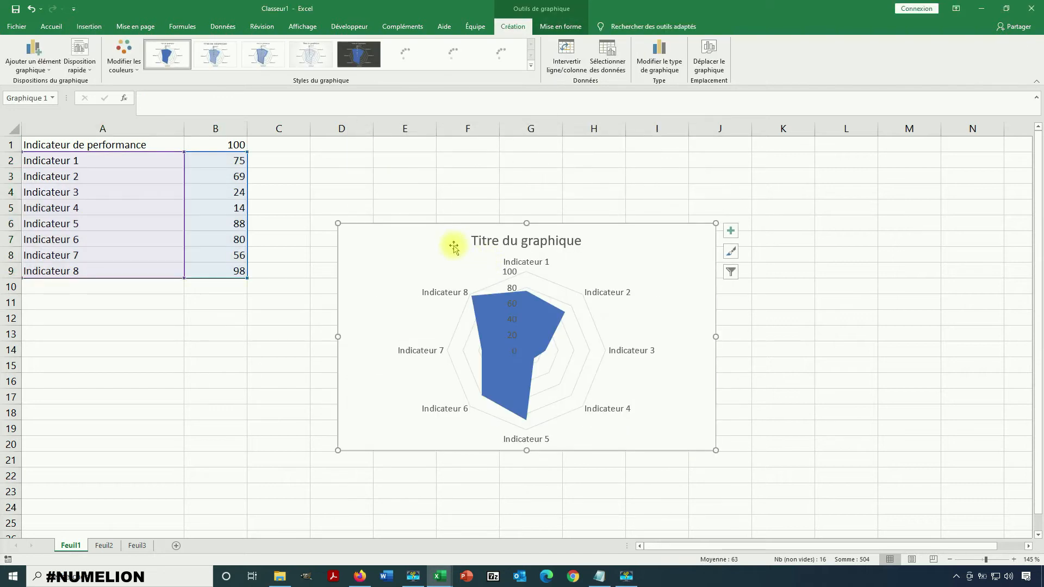
Move the radar chart up beside the data table and enlarge it to reach about column K and row 20
drag(419, 239, 390, 170)
drag(691, 381, 780, 426)
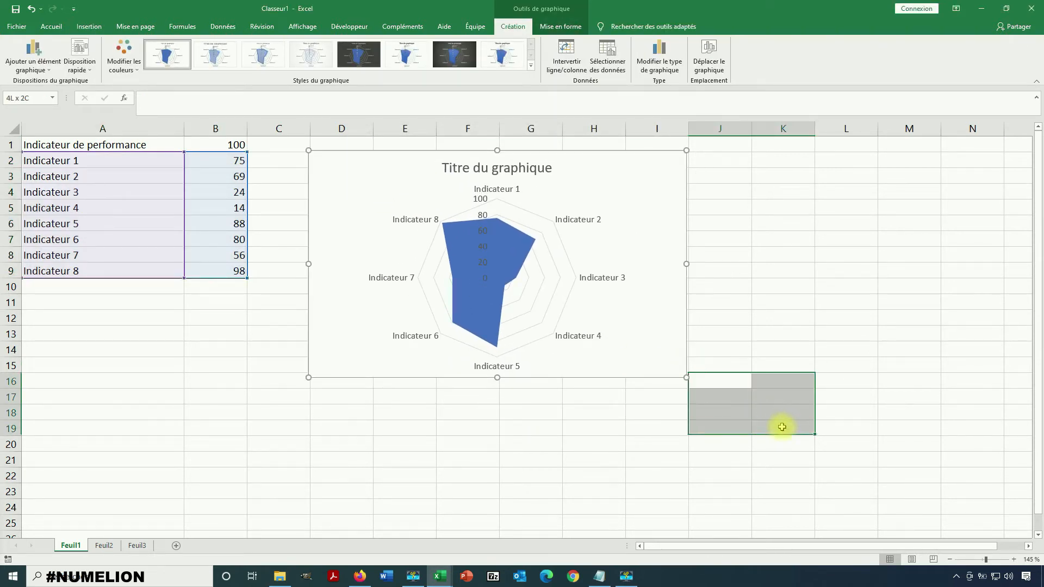
click(680, 375)
drag(687, 377, 796, 457)
click(539, 250)
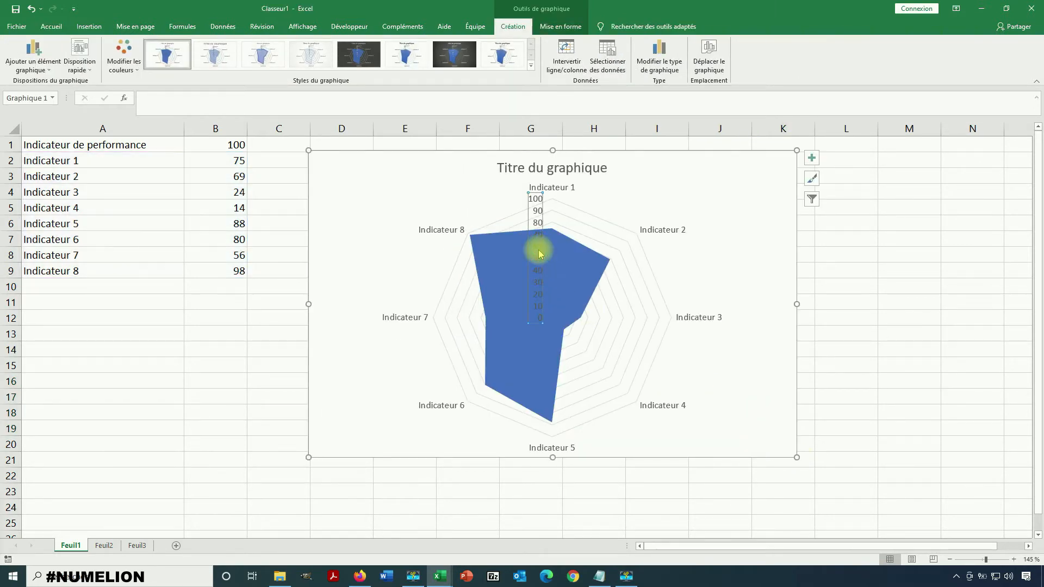
Replace the chart title with "Mes indicateurs"
double_click(530, 166)
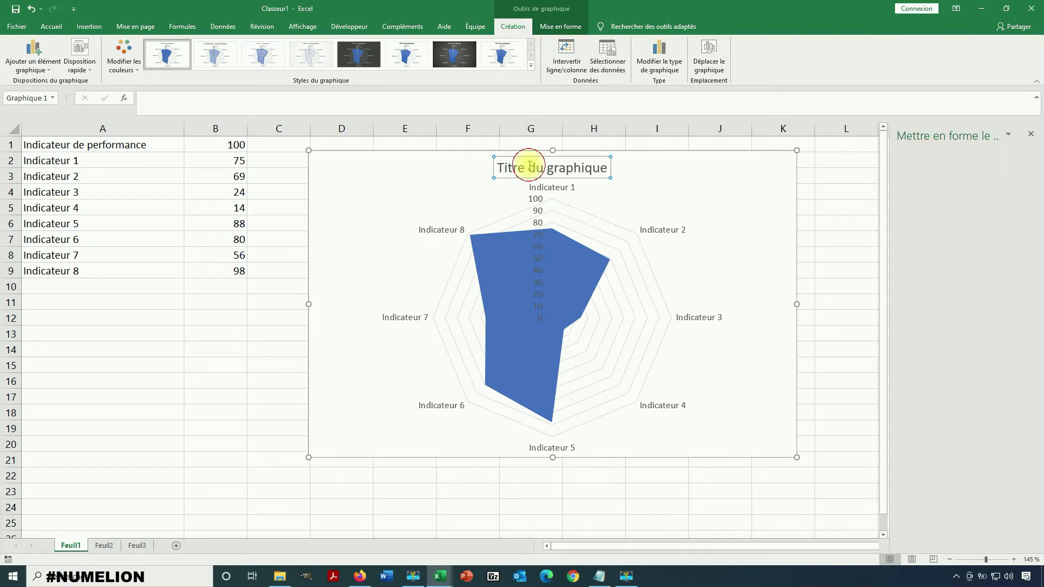
text(Mes indicateurs)
click(758, 254)
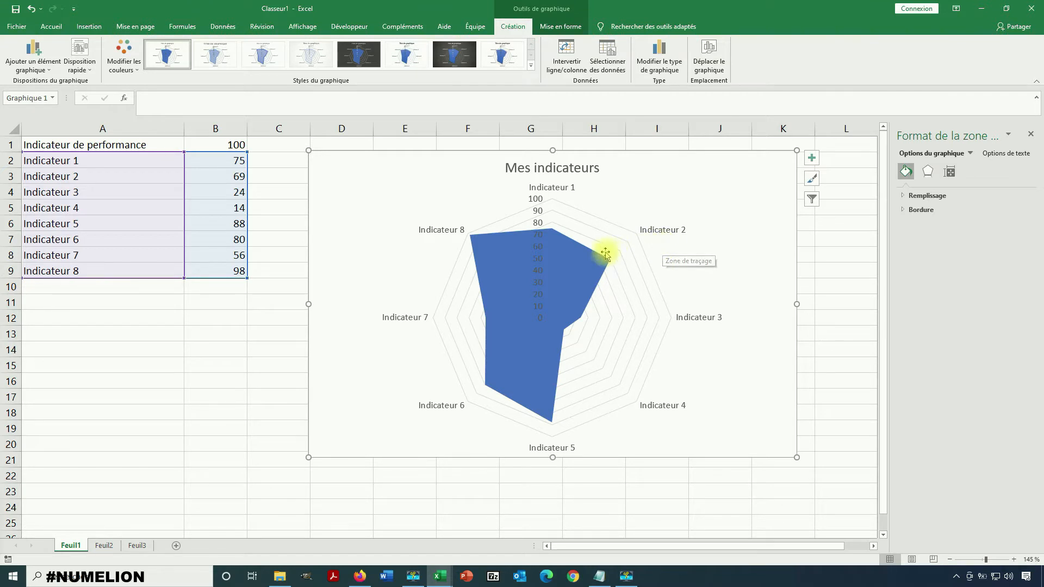
Set the maximum bound of the radar chart's value axis to 200
click(536, 237)
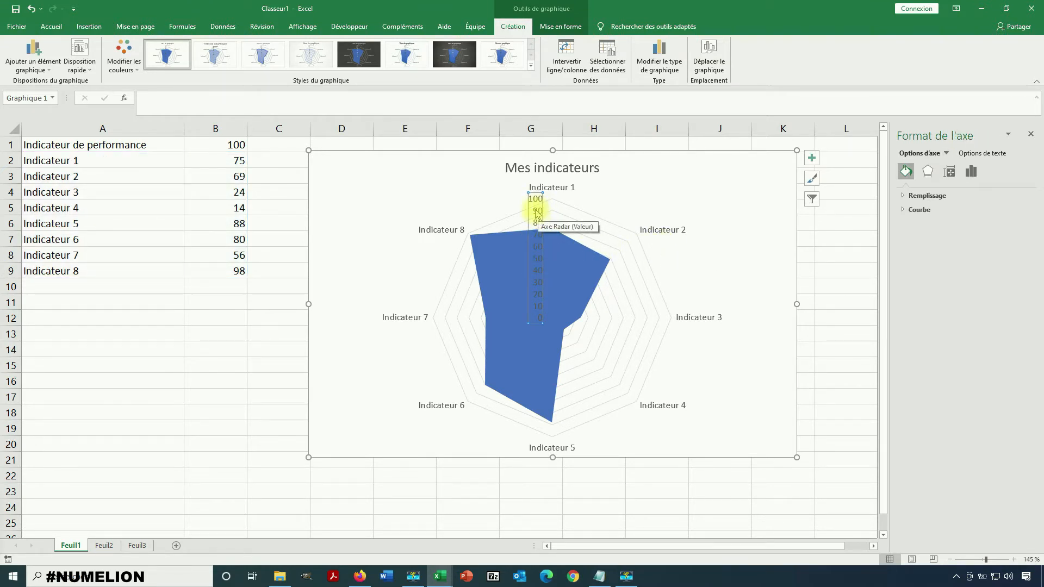
click(972, 172)
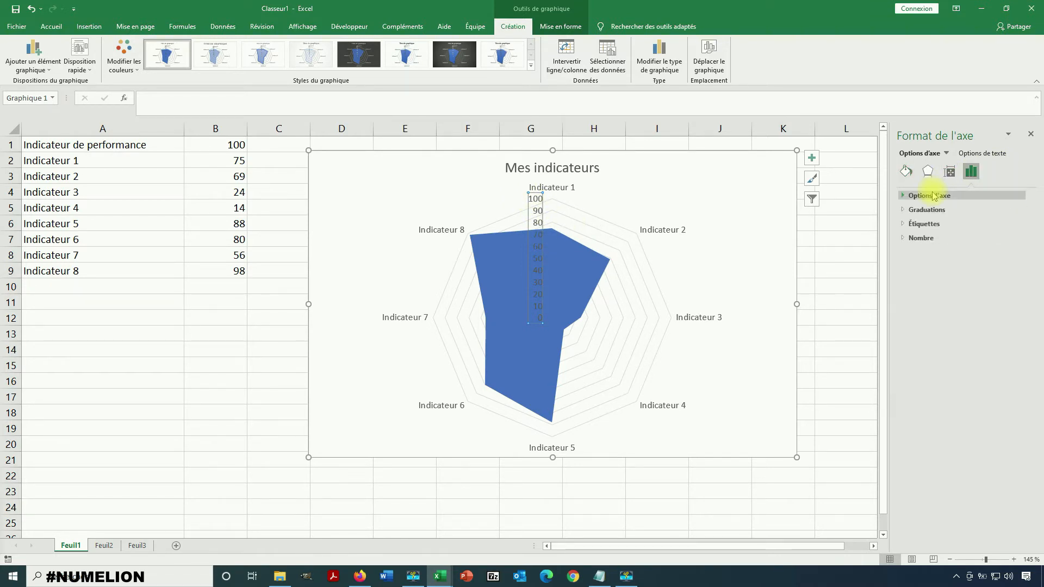
click(930, 196)
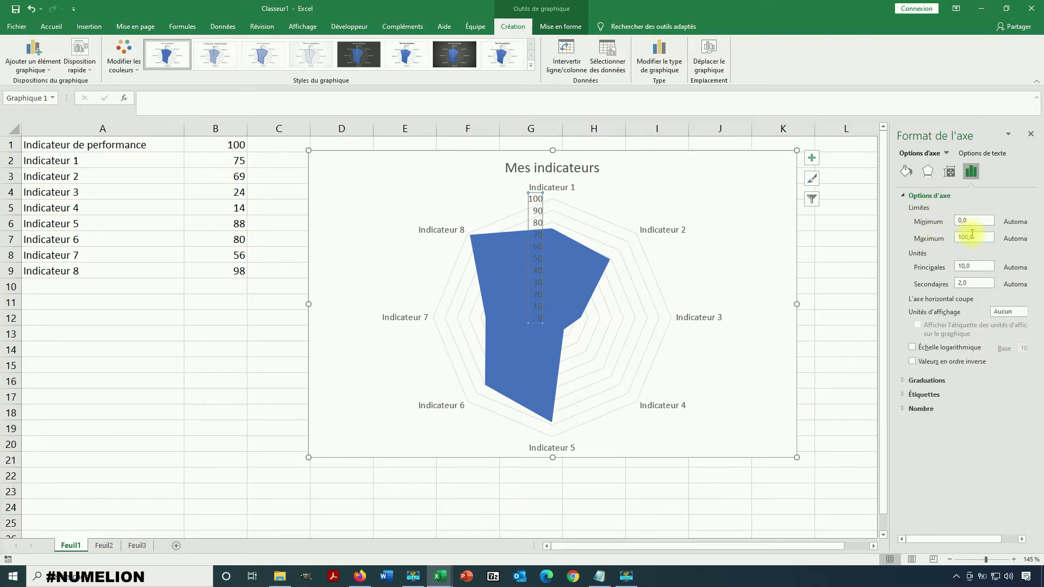
double_click(967, 236)
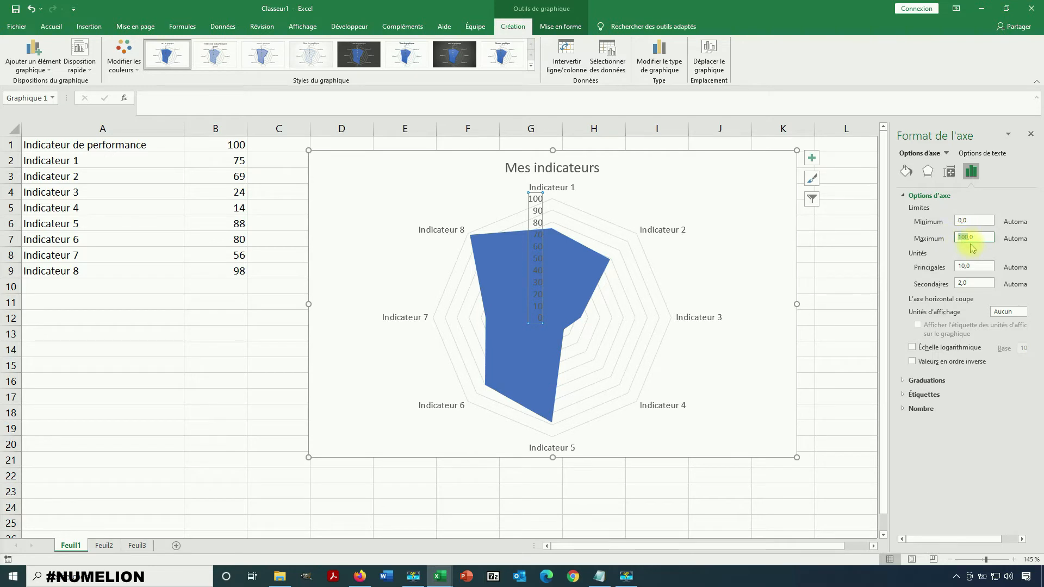
text(200)
key(Return)
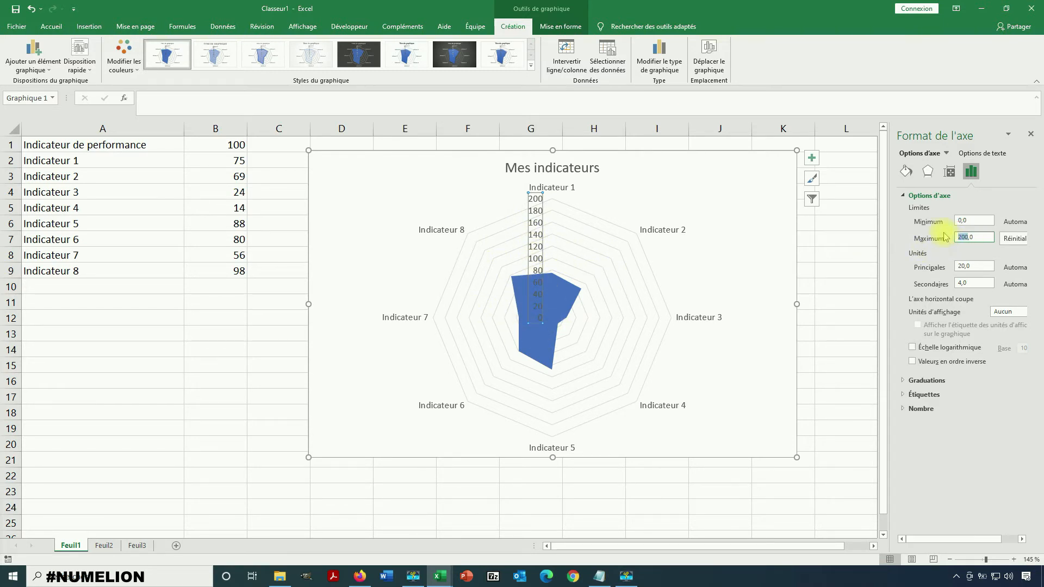
Set the value axis's maximum bound to 100 and remove the axis from the radar chart
text(100)
click(973, 220)
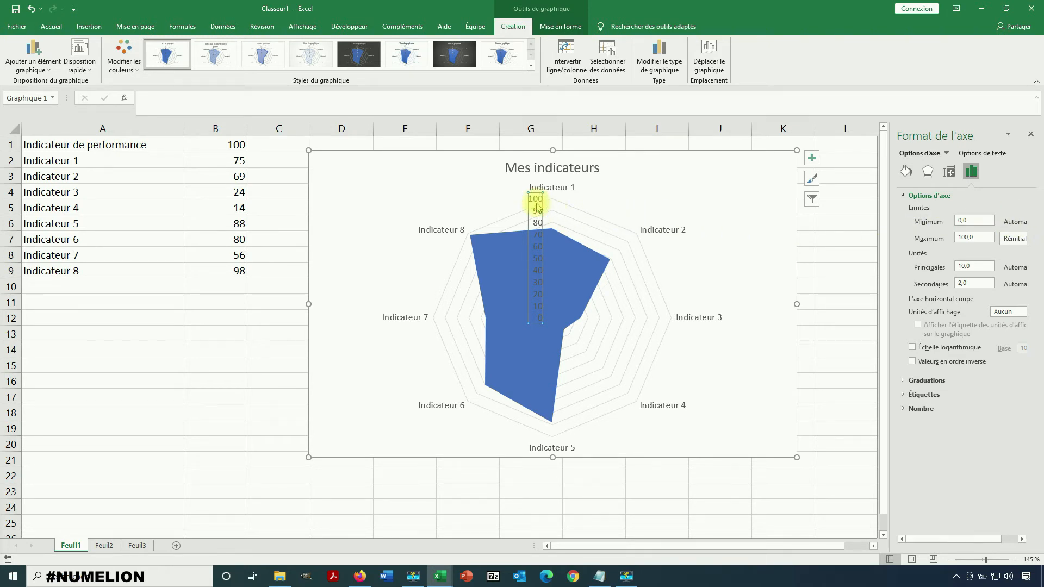
key(Escape)
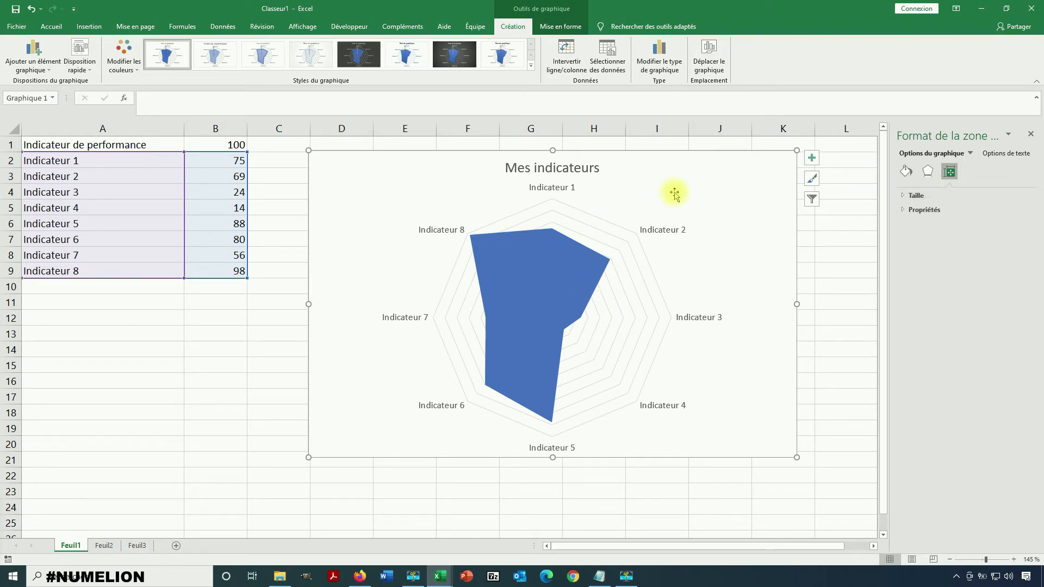
Try data labels on the radar chart, remove them, and view the available axis elements
click(813, 159)
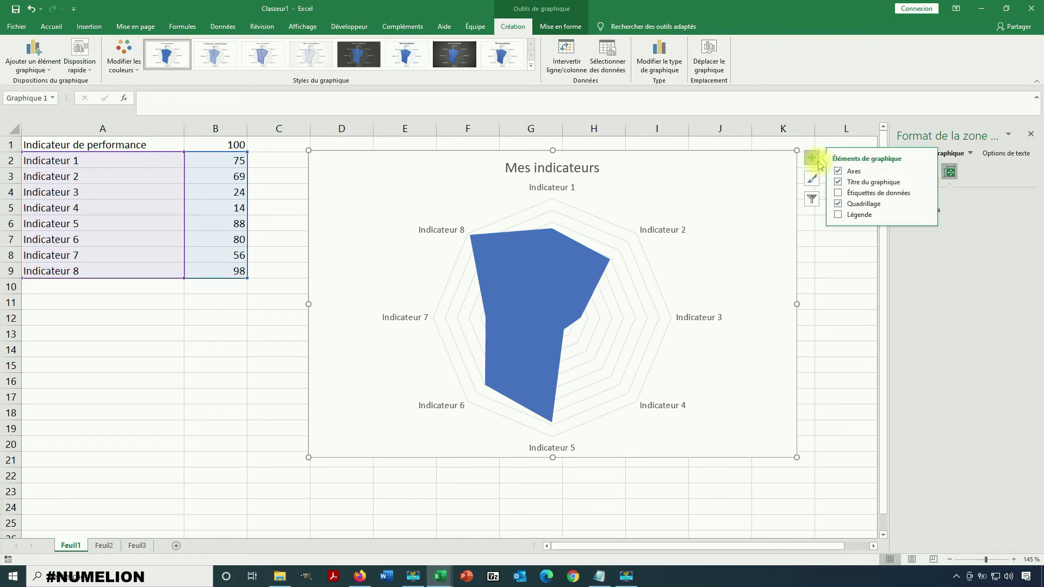
click(892, 194)
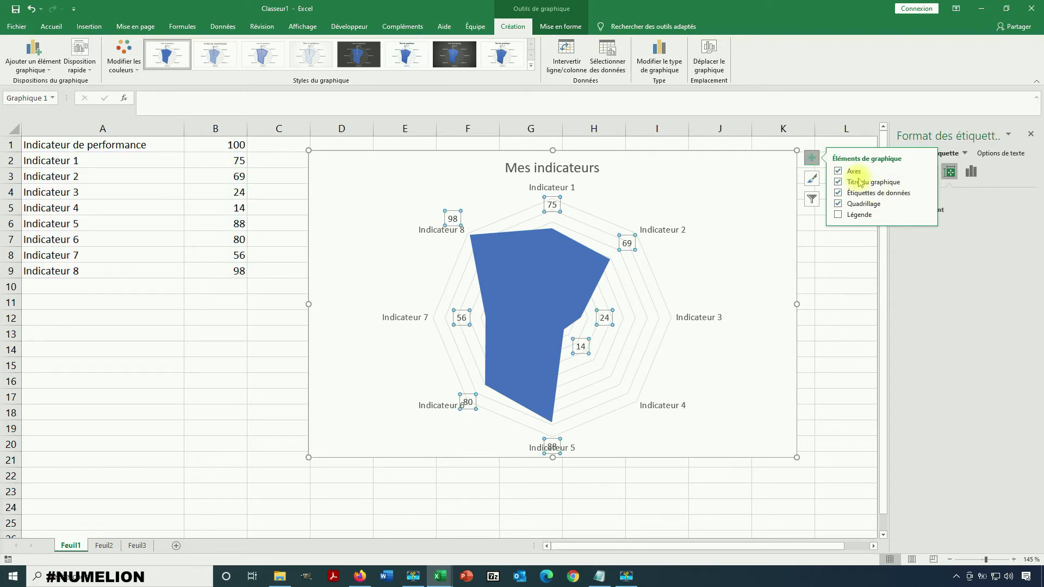
click(838, 192)
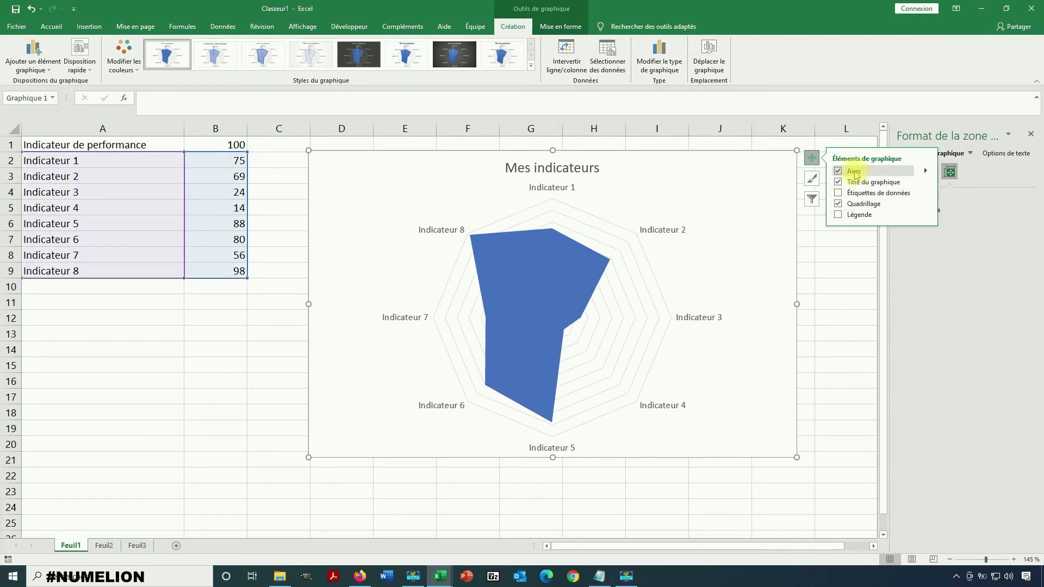
click(925, 172)
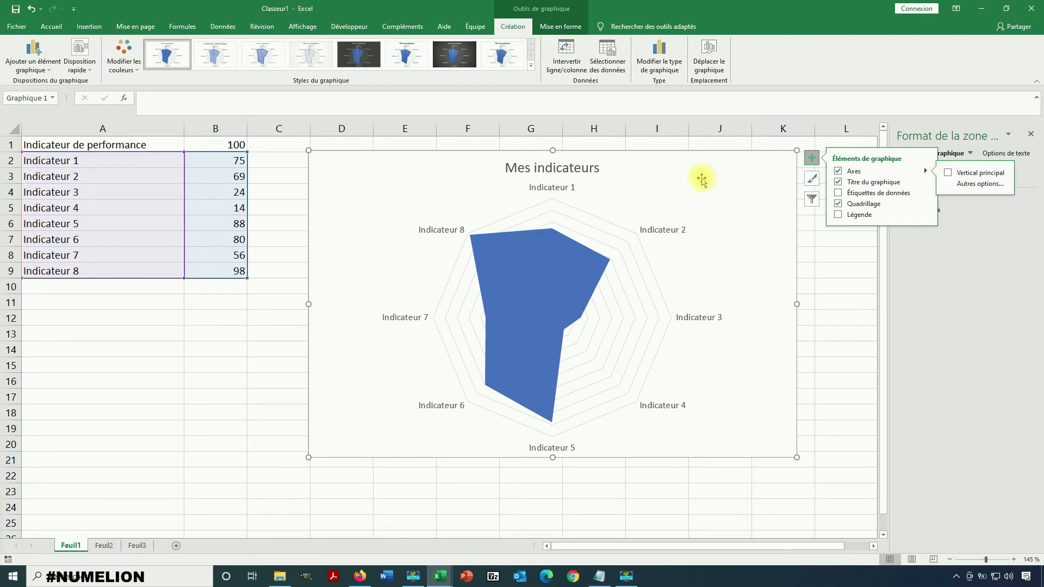
Give the radar data series' marker border a solid line in the gold theme colour
click(557, 276)
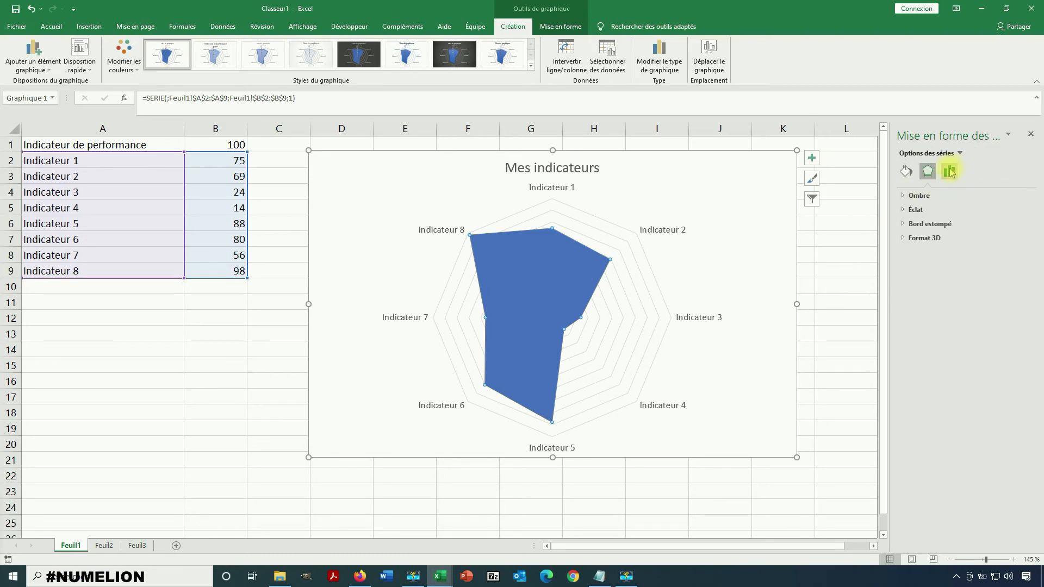
click(905, 171)
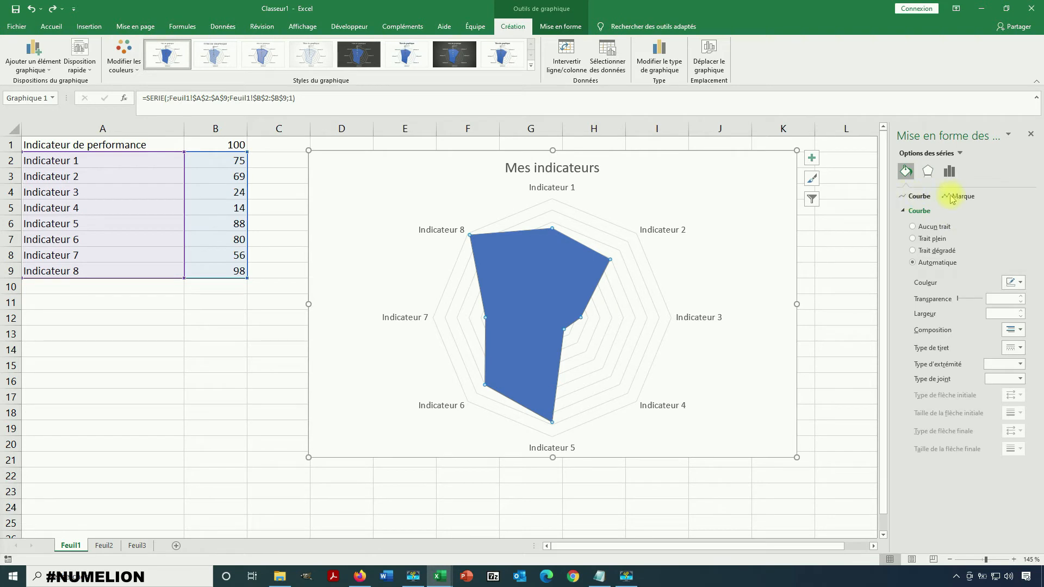
click(959, 196)
click(1016, 311)
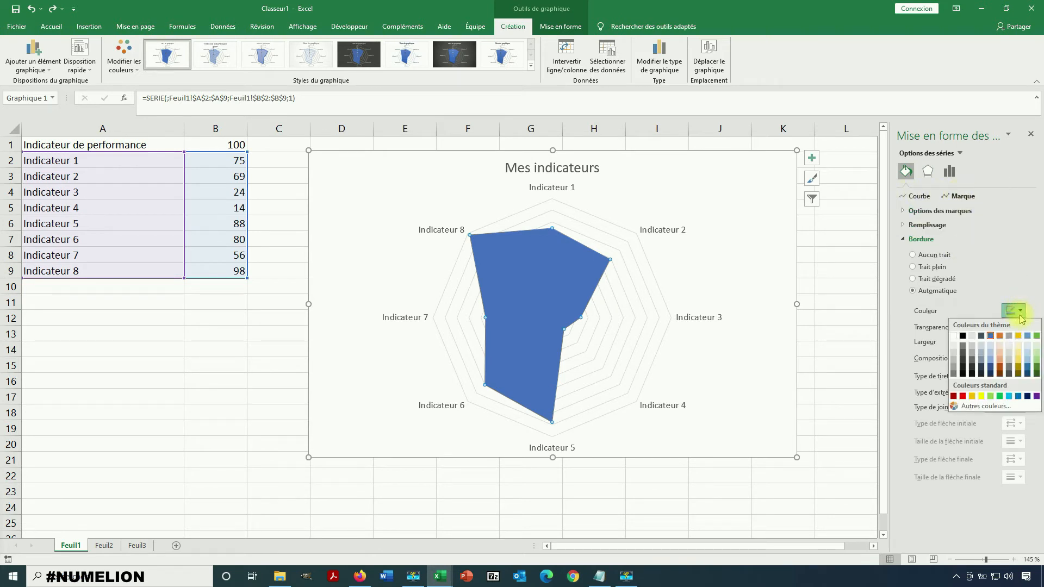
click(1017, 336)
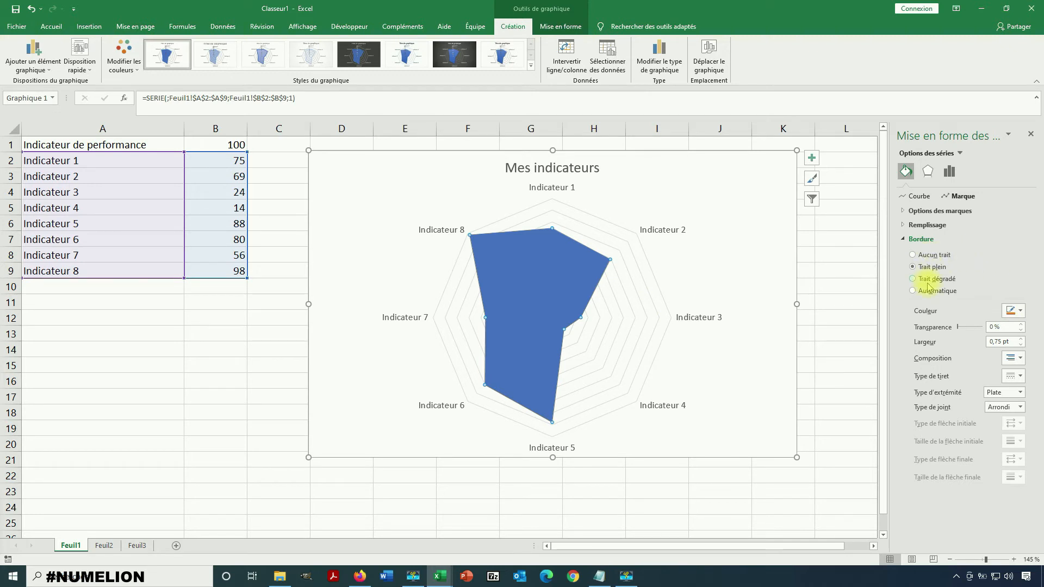
Change the radar data series' marker fill to the orange theme colour, then reselect the whole chart
click(919, 225)
click(1014, 321)
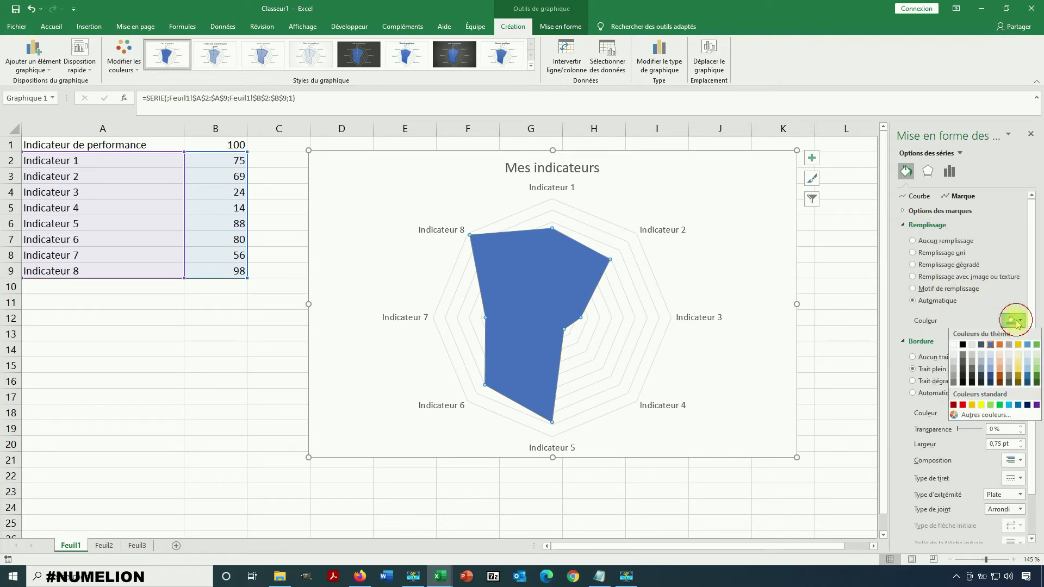
click(1002, 345)
click(614, 289)
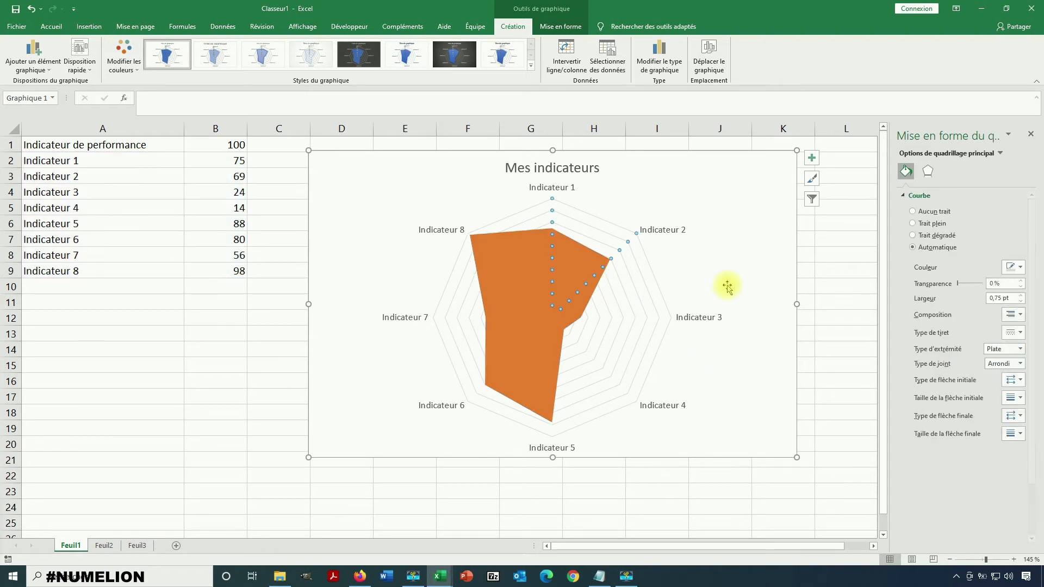
click(753, 275)
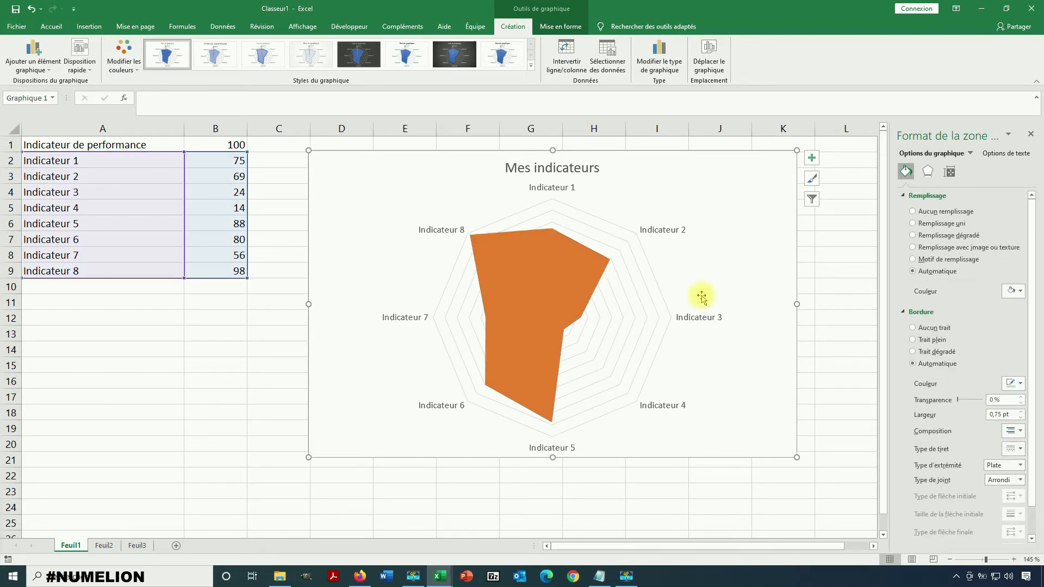
Set the value of Indicateur 8 in cell B9 to 75
click(249, 273)
text(75)
key(Return)
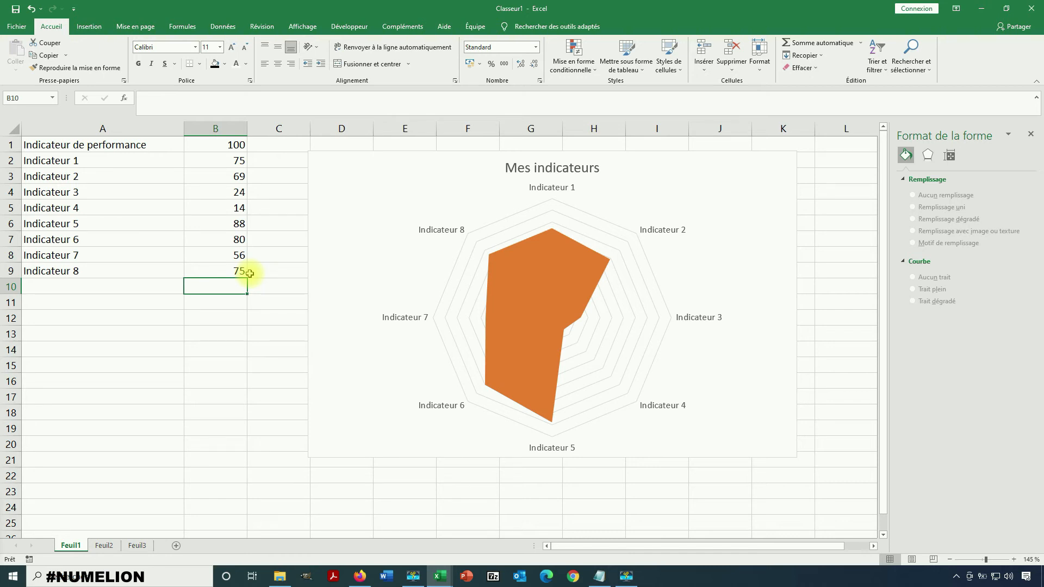
Review the chart styles, quick layouts and addable chart elements available for the radar chart
click(713, 210)
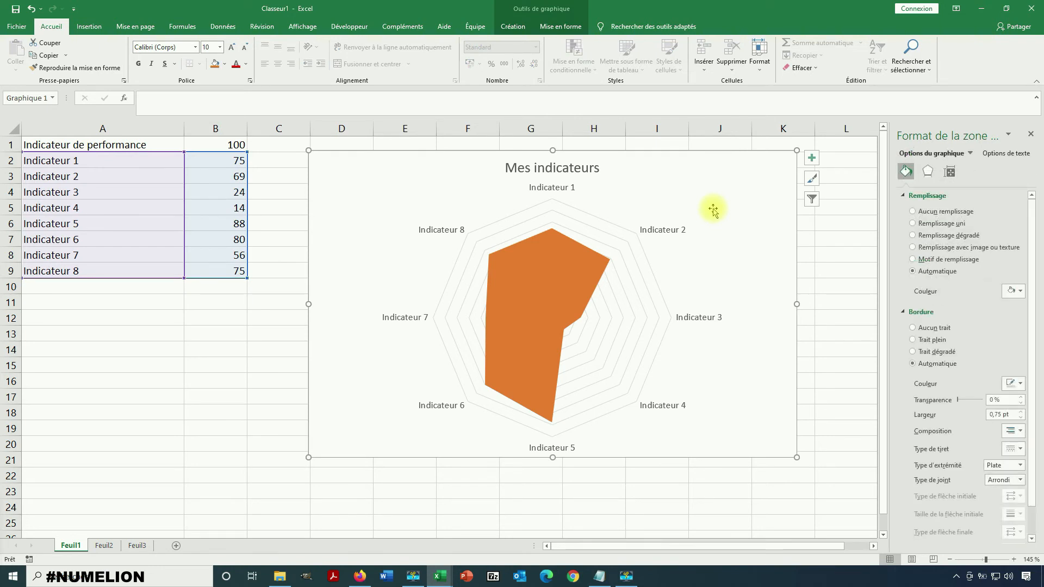
click(503, 28)
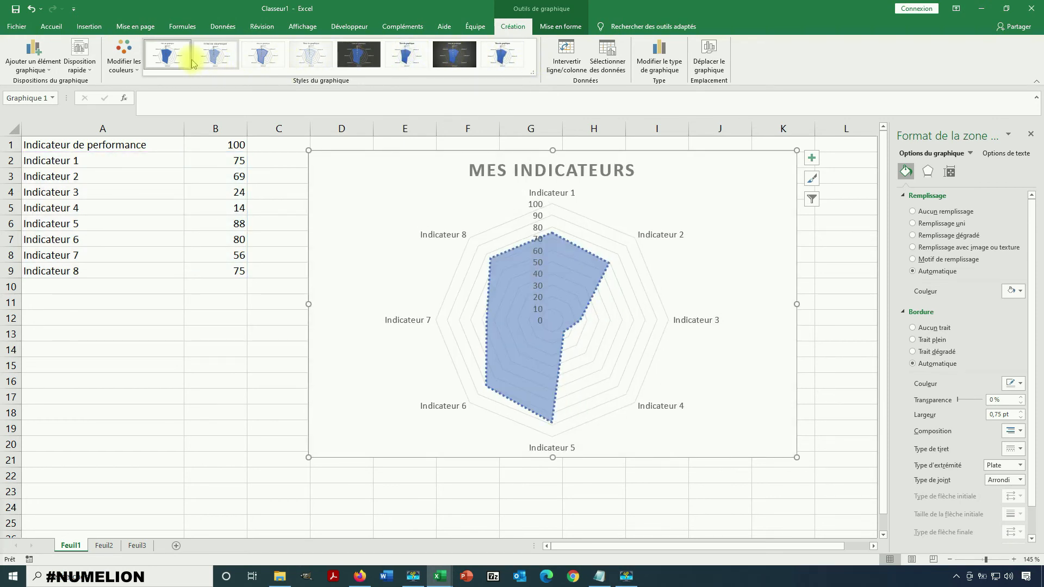
click(163, 54)
click(81, 64)
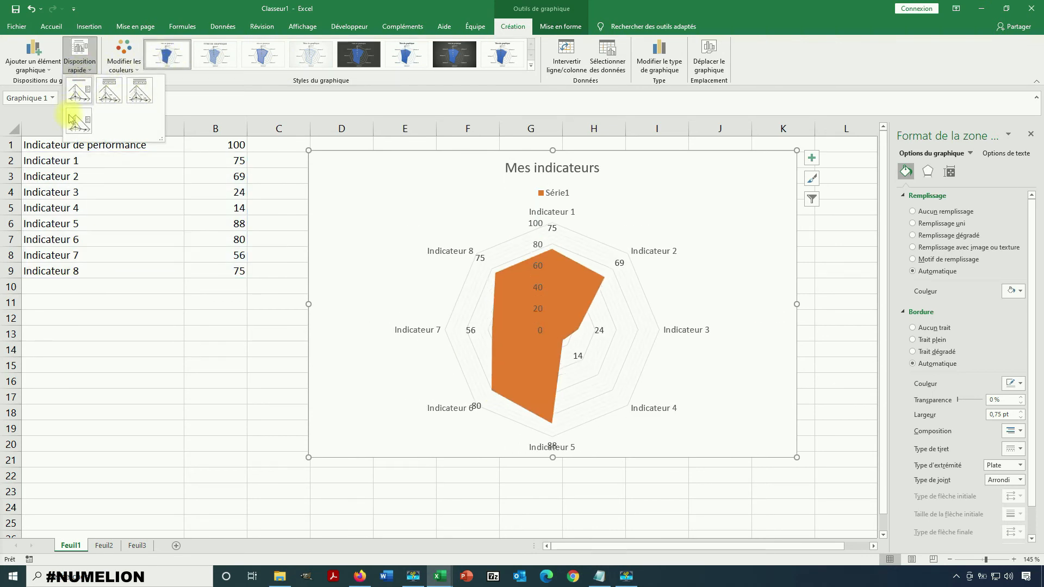
click(33, 64)
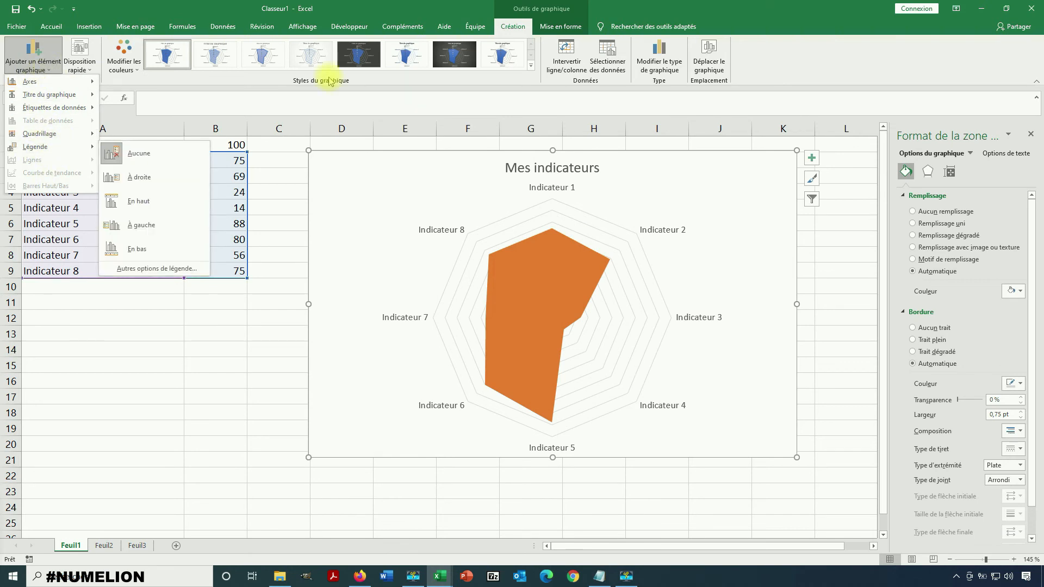
Examine the radar chart's source data range in the data source settings and close them
click(611, 73)
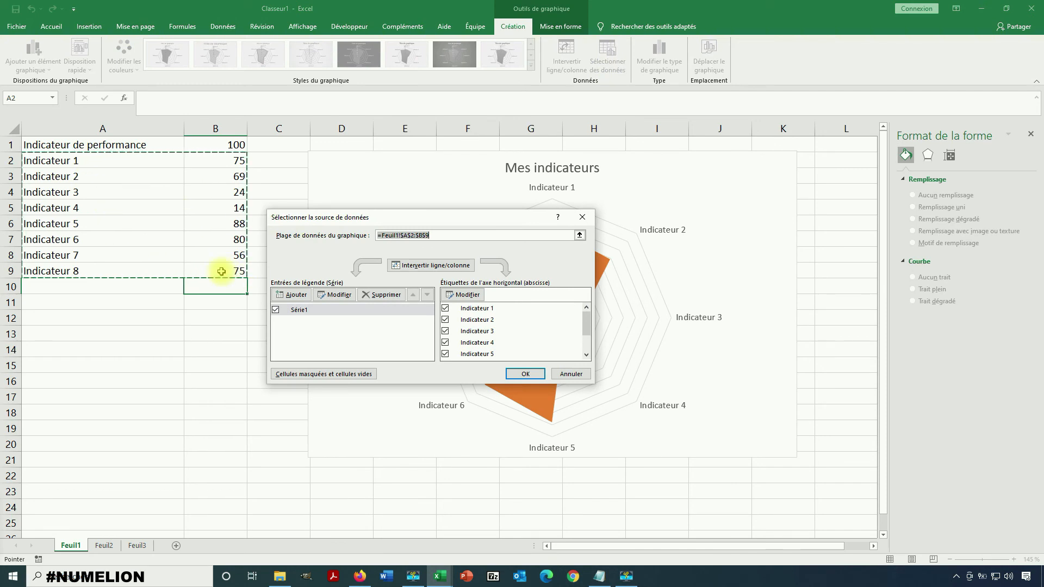
click(399, 235)
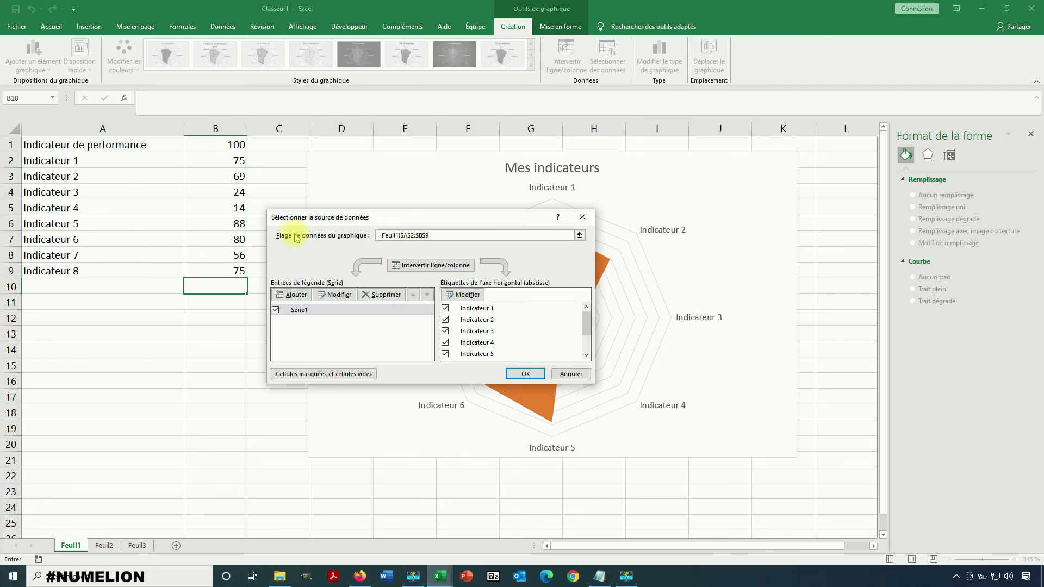
drag(435, 238, 375, 235)
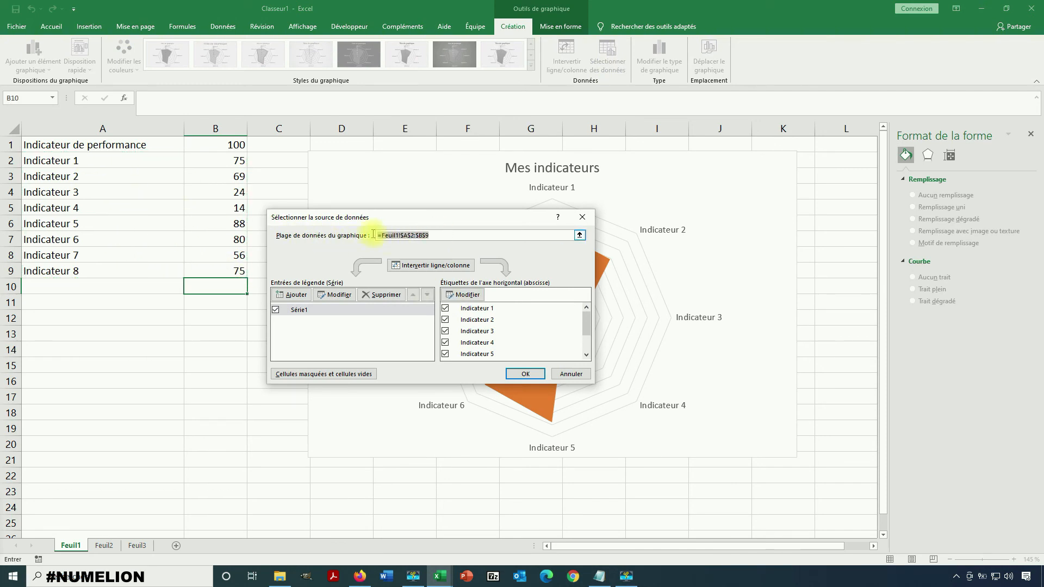
click(579, 235)
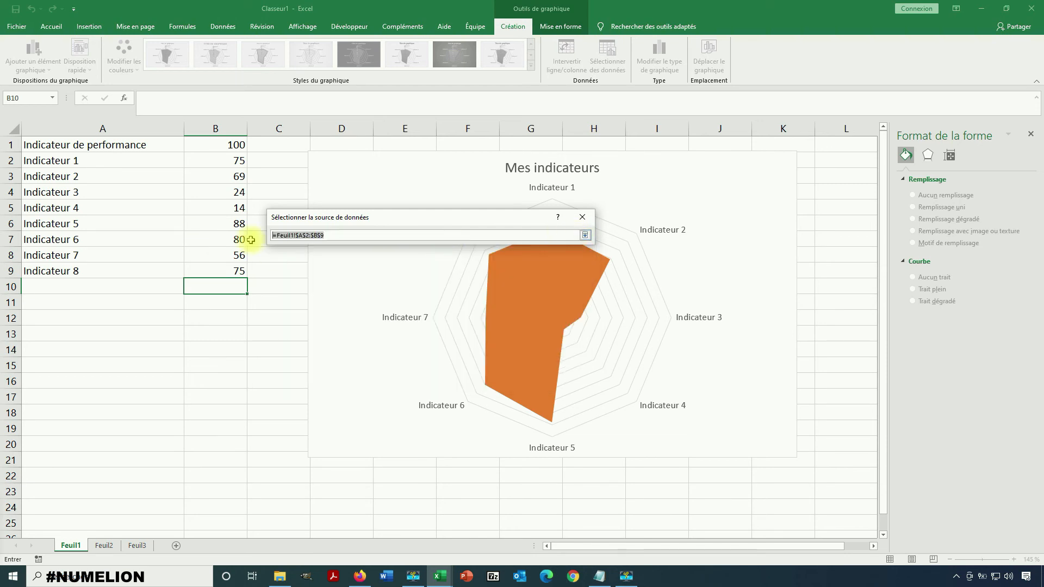
click(585, 220)
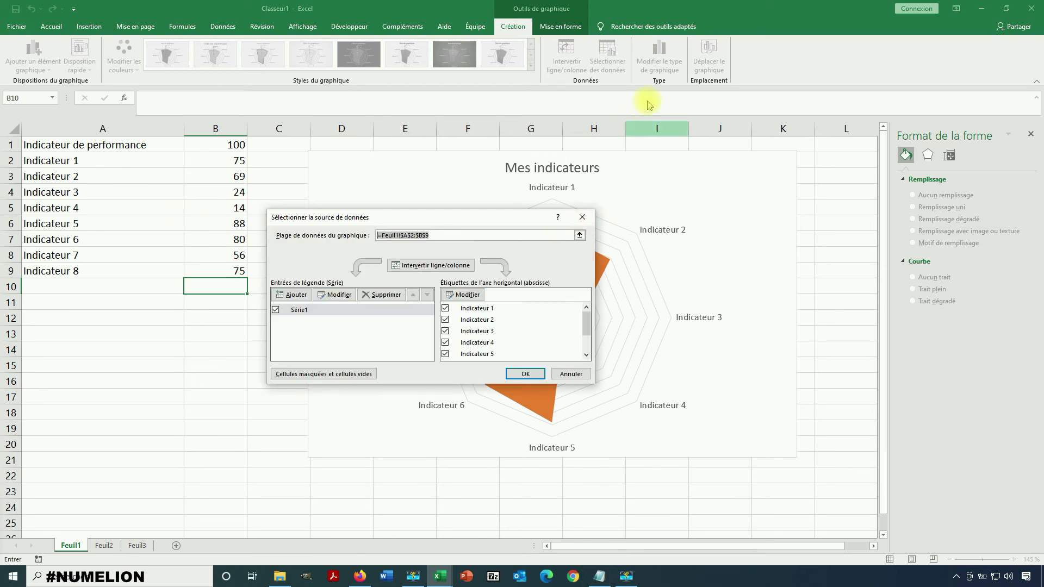
click(580, 214)
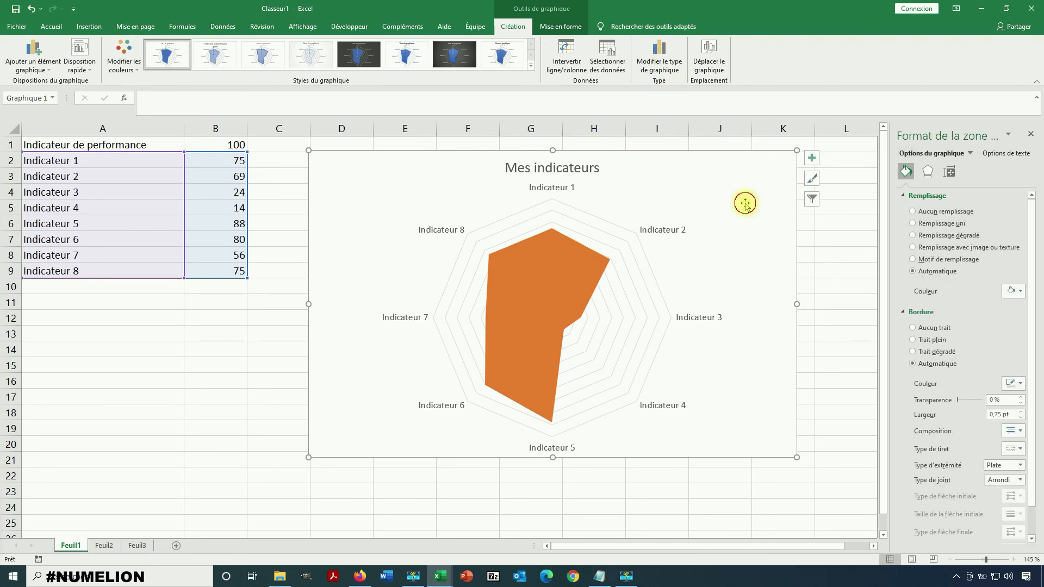
Show the chart's shape formatting options and select the radar chart's category labels
click(561, 26)
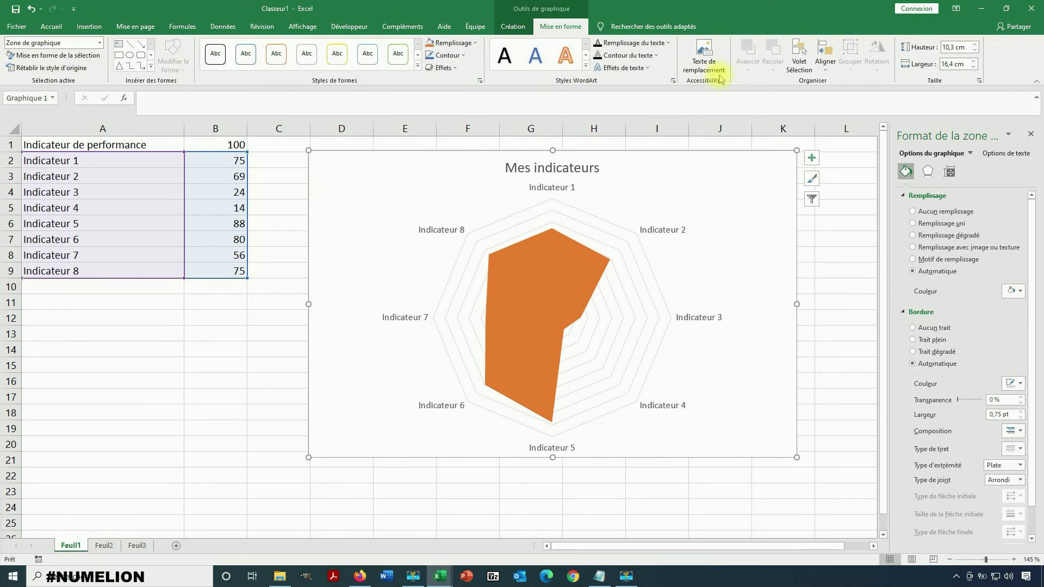
click(668, 232)
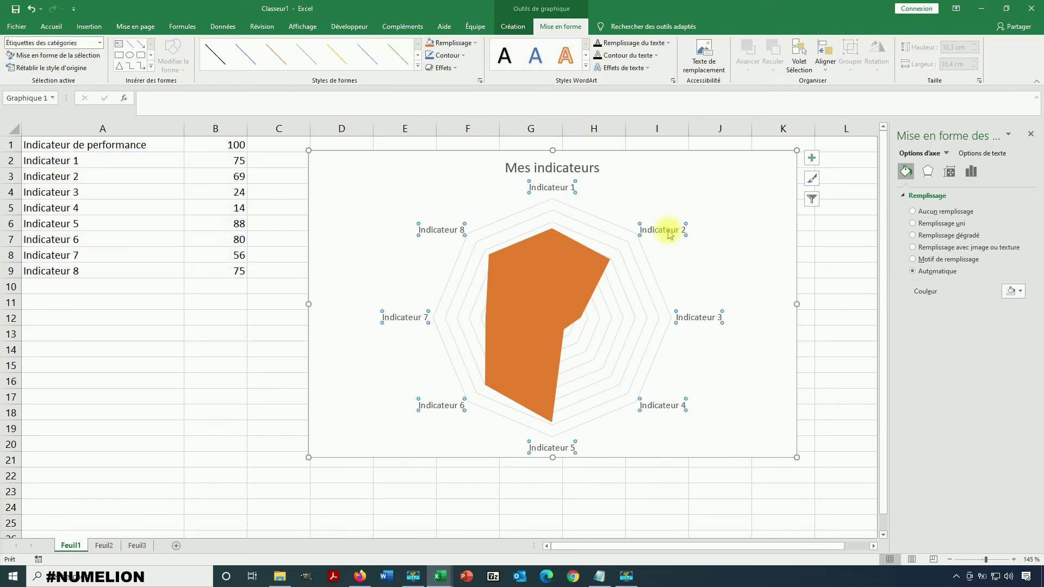